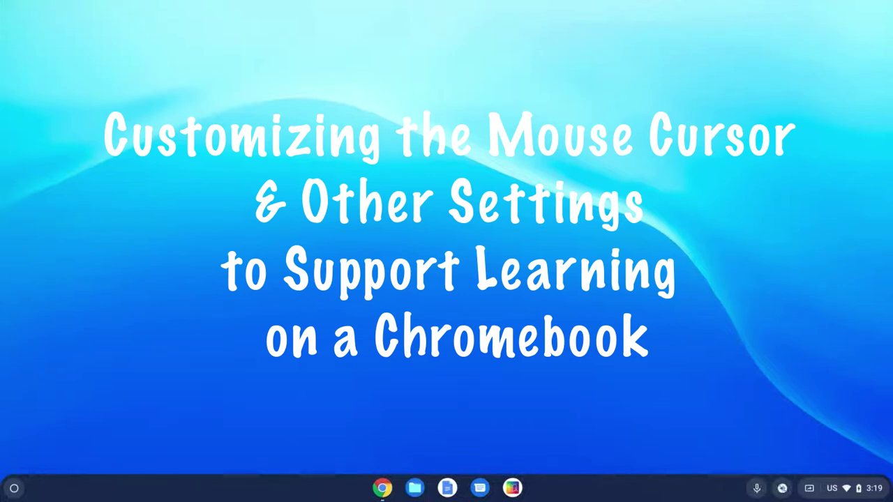
Step: Open the Quick Settings panel with Alt+Shift+S
key(alt+shift+s)
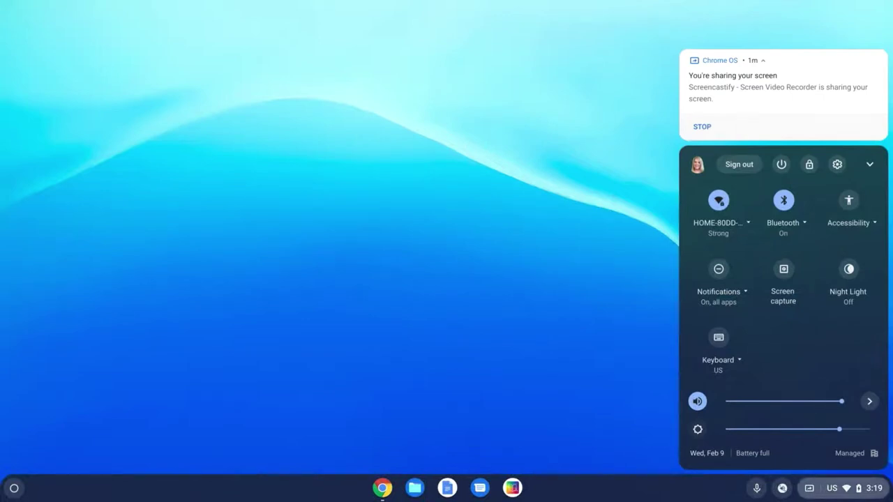
Step: In Accessibility options, turn 'Highlight object with keyboard focus' off and then back on
click(848, 202)
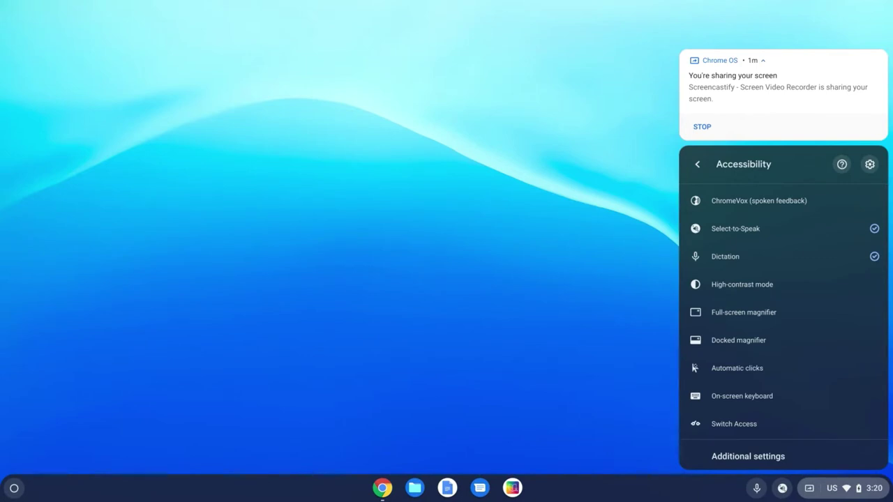
scroll(842, 314, down, 5)
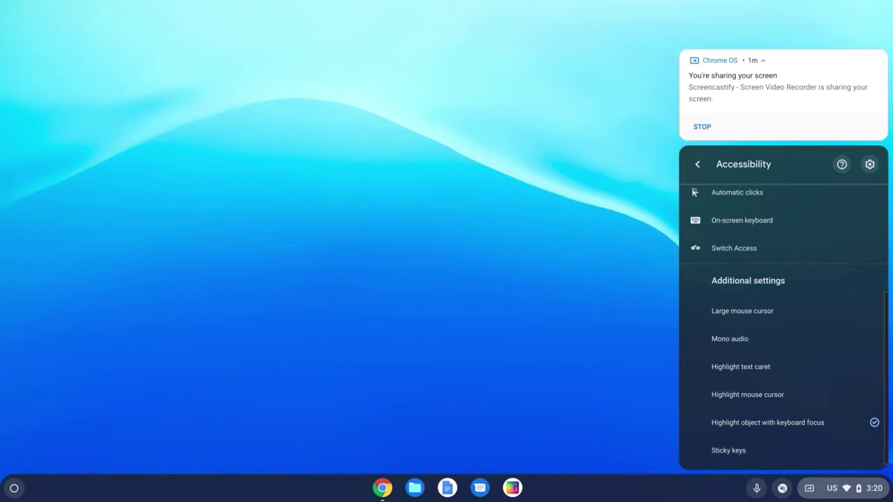
key(Return)
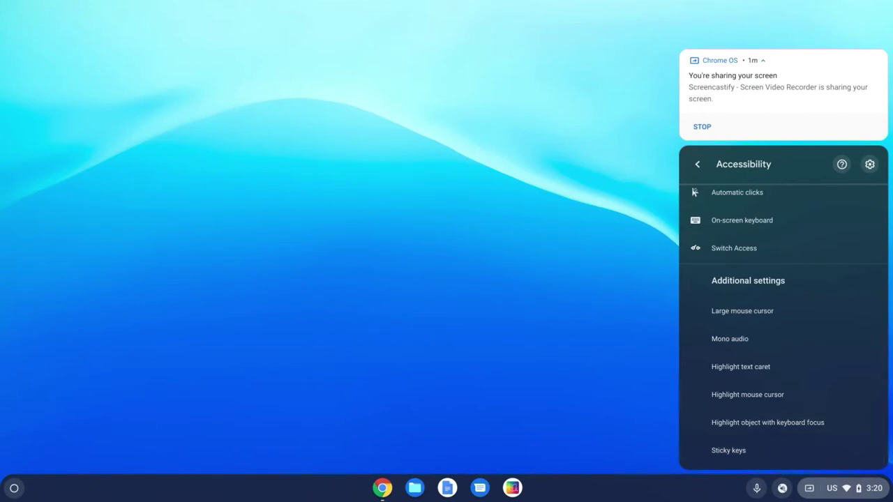
key(Return)
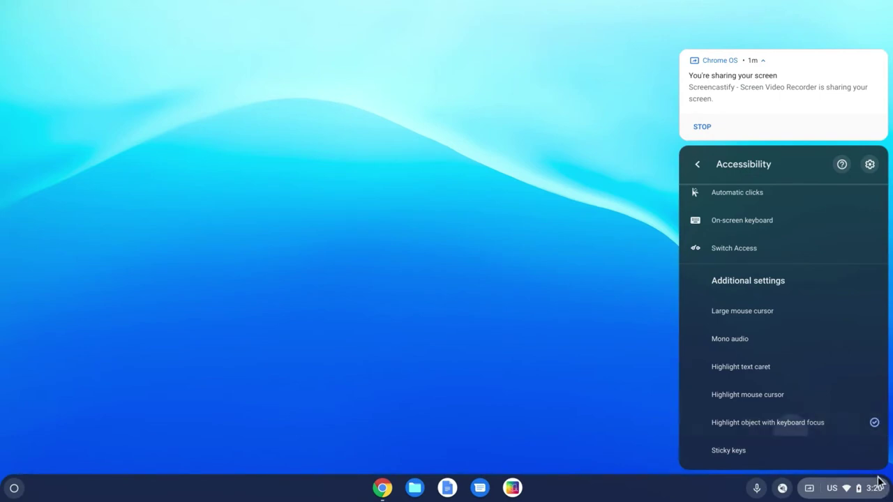
Step: Disable keyboard-focus highlighting, try the large mouse cursor then turn it off, and enable 'Highlight text caret'
key(Return)
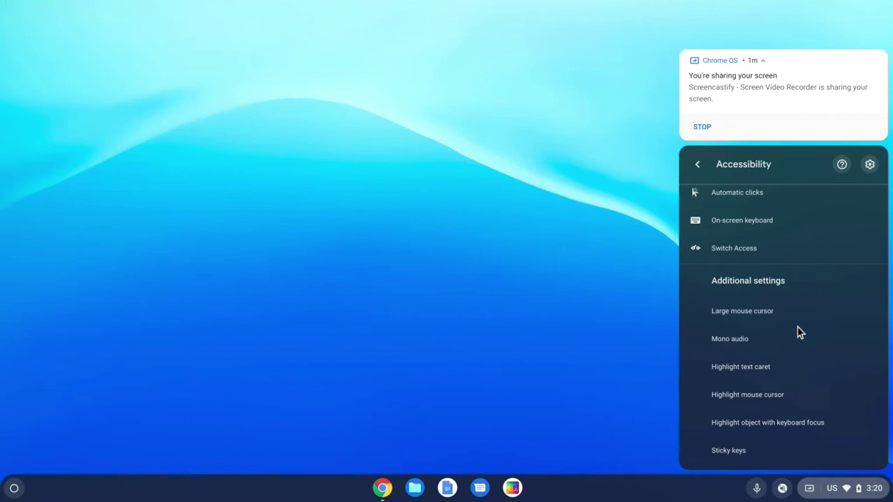
key(Return)
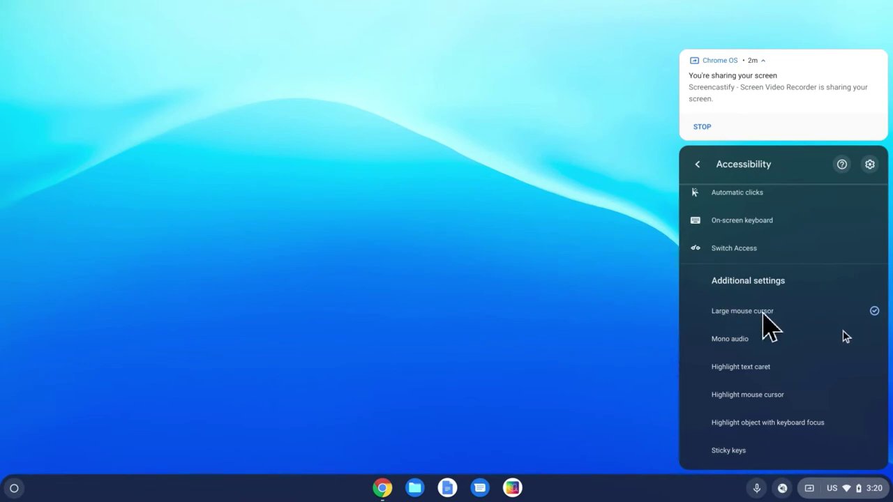
click(752, 312)
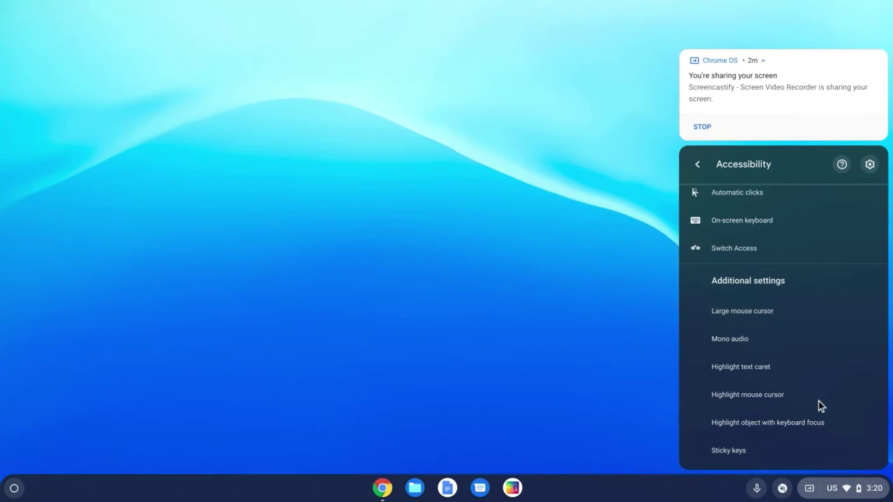
click(818, 367)
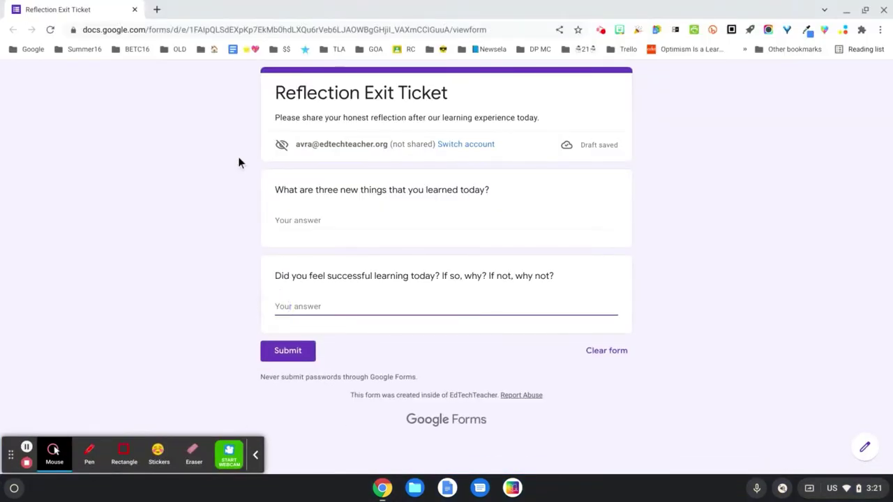
click(239, 221)
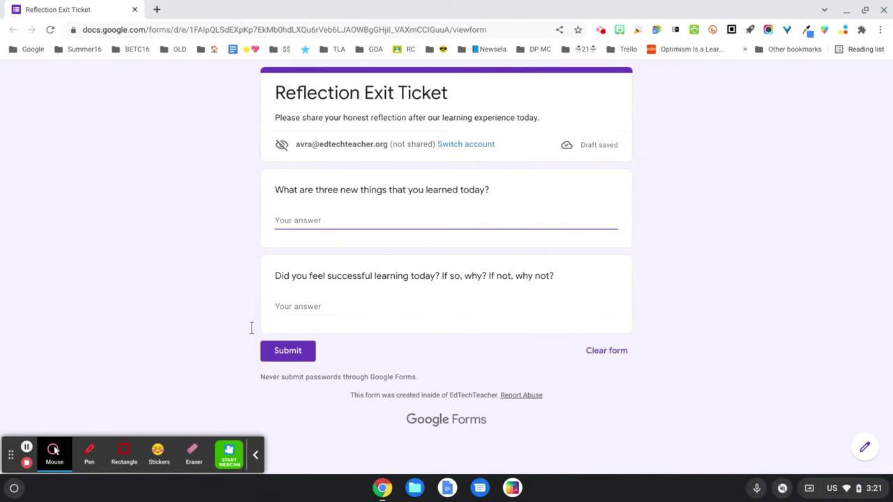
click(252, 325)
click(242, 207)
Step: Reopen Accessibility options, turn off text caret highlighting, and try mouse cursor highlighting then disable it
click(850, 489)
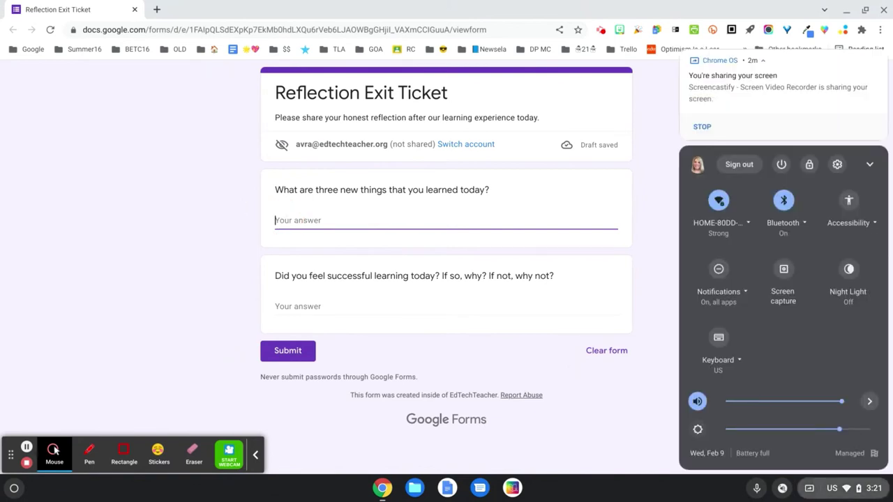
click(848, 200)
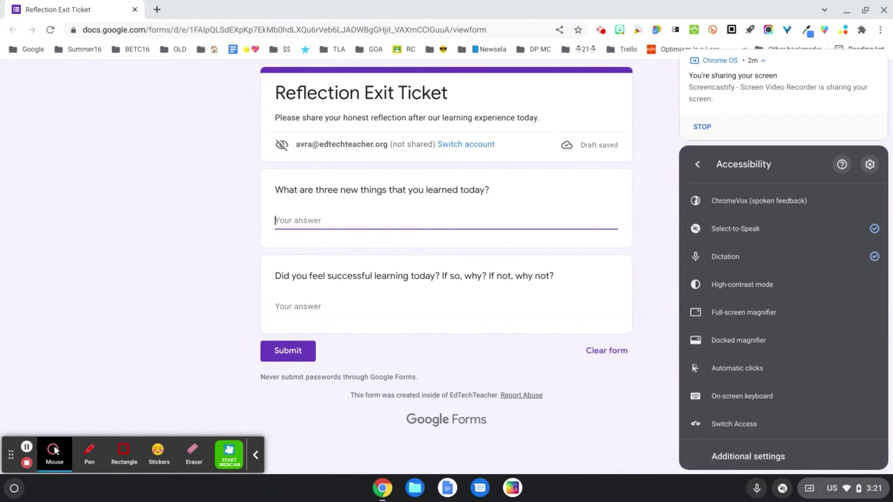
scroll(781, 321, down, 5)
scroll(781, 321, down, 1)
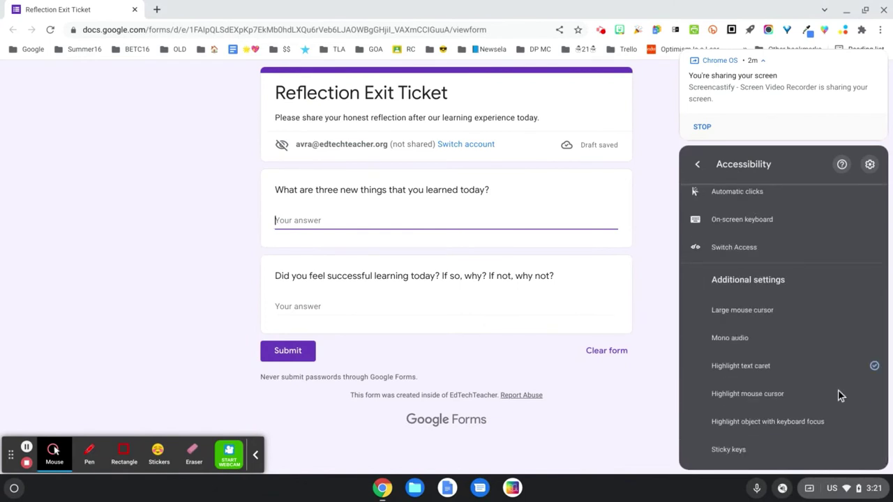
click(862, 377)
click(840, 395)
click(792, 407)
Step: Re-enable keyboard-focus highlighting and move focus between the form's two answer fields with Tab and Shift+Tab
click(767, 421)
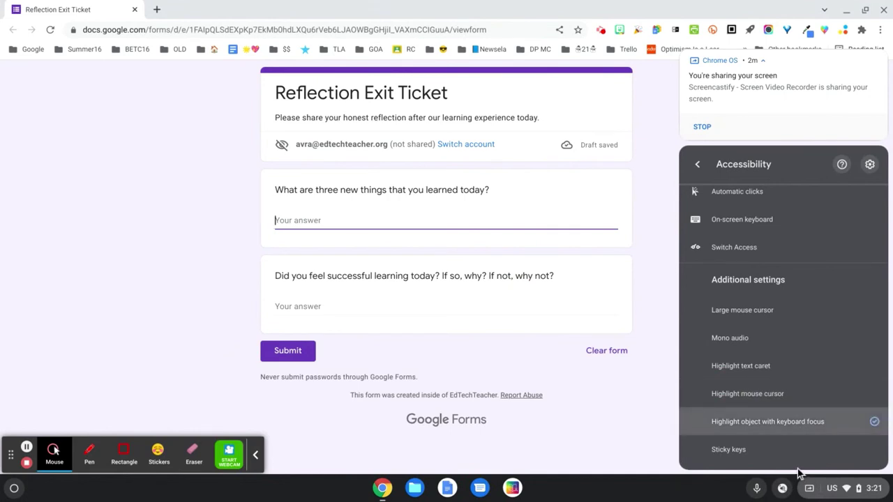
click(296, 216)
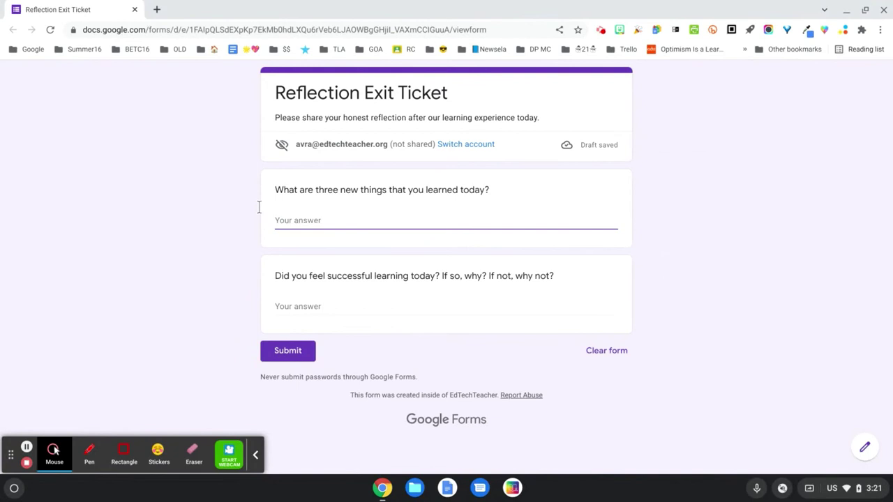
key(Tab)
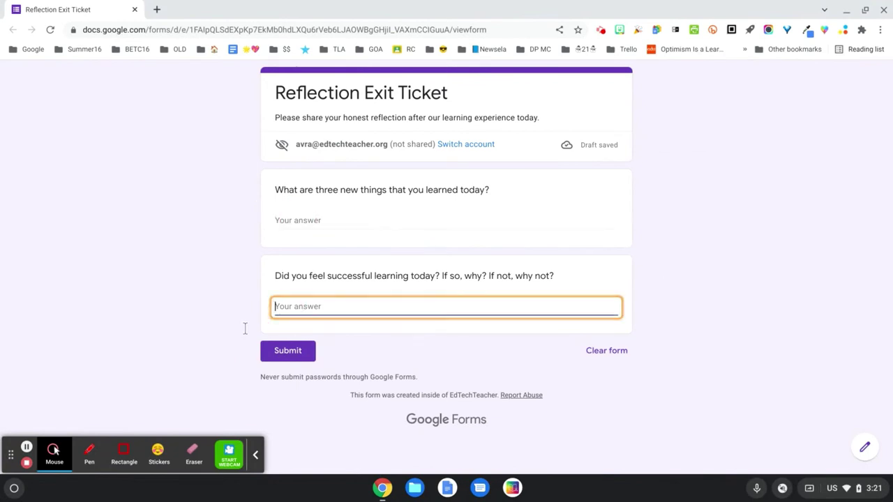
key(shift+Tab)
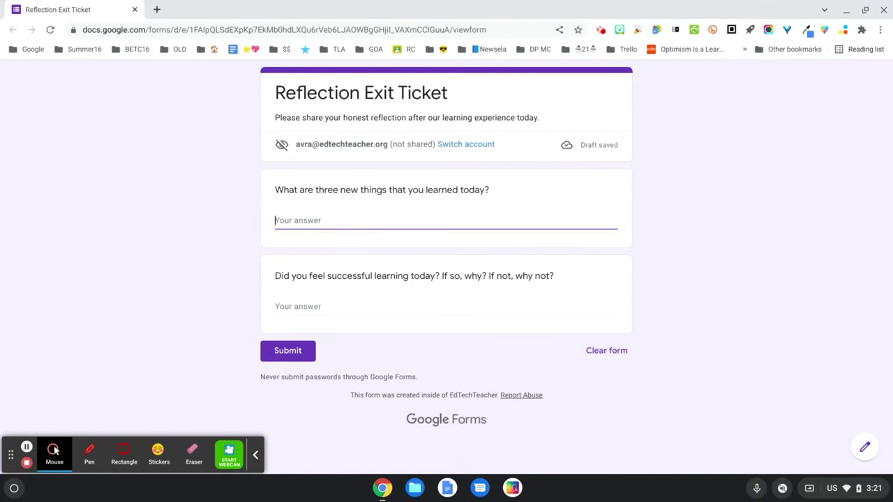
key(Tab)
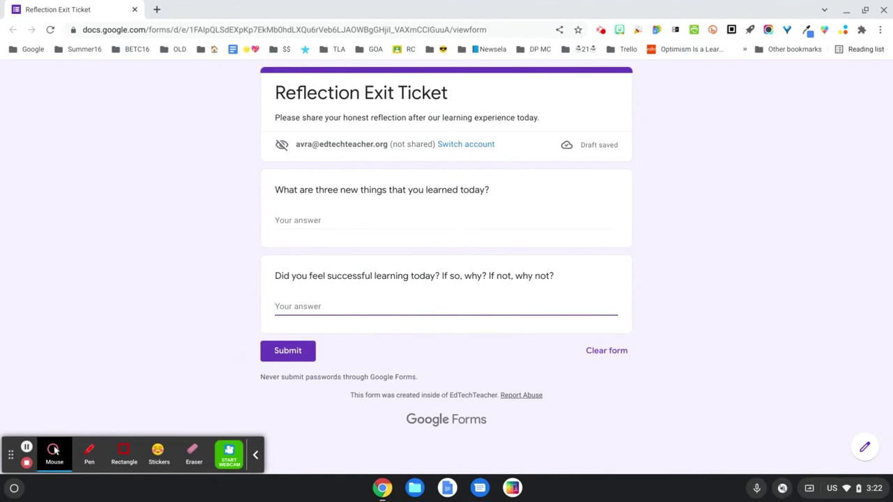
key(alt+shift+s)
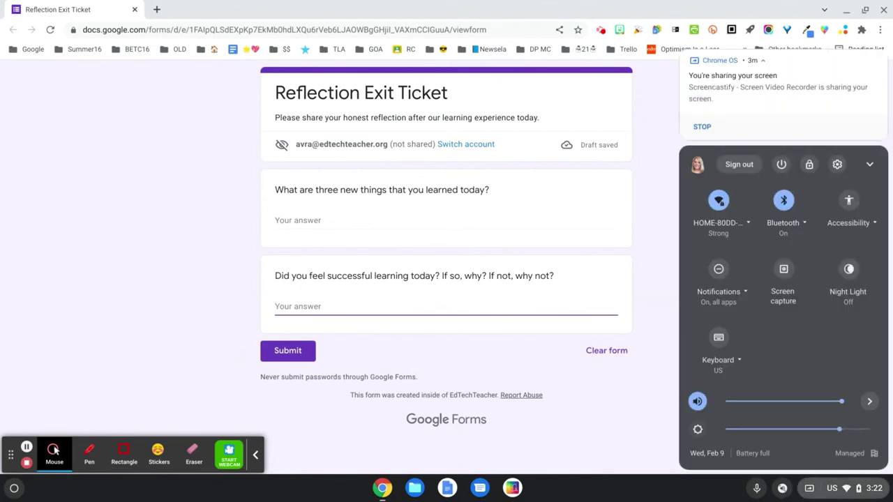
Step: In Accessibility options, switch the large mouse cursor on and then off again
click(848, 223)
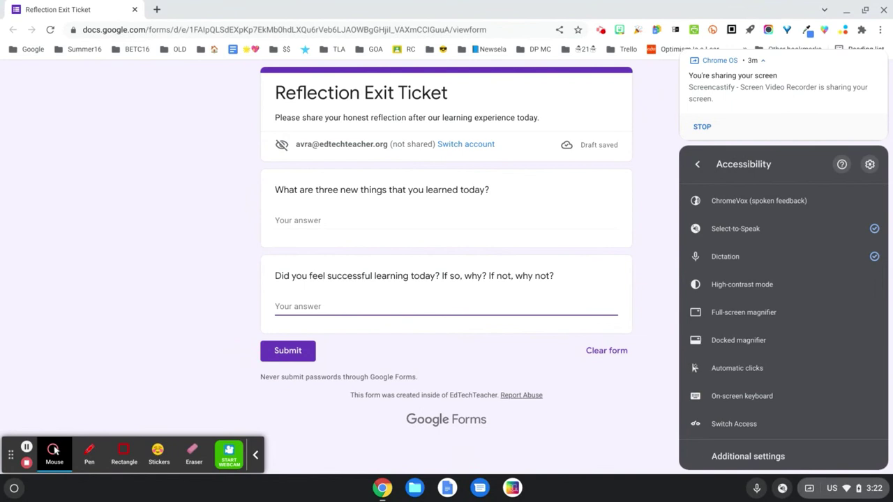
scroll(782, 314, down, 1)
scroll(781, 314, down, 5)
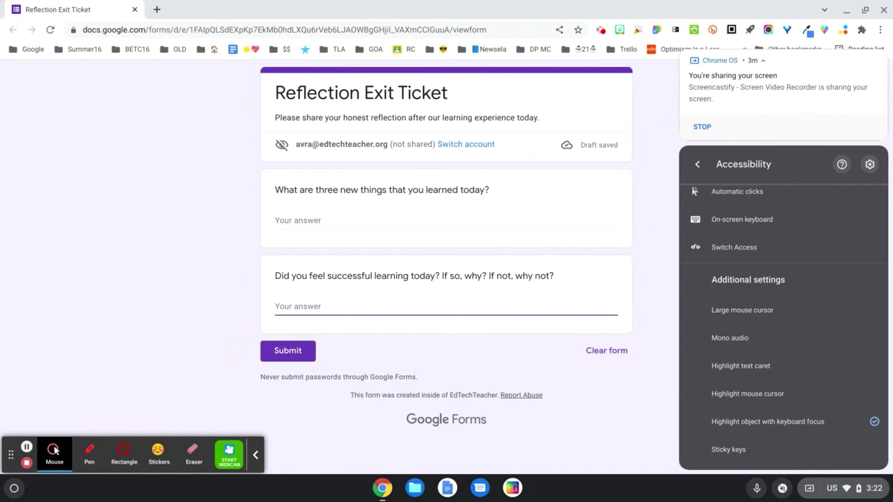
click(806, 326)
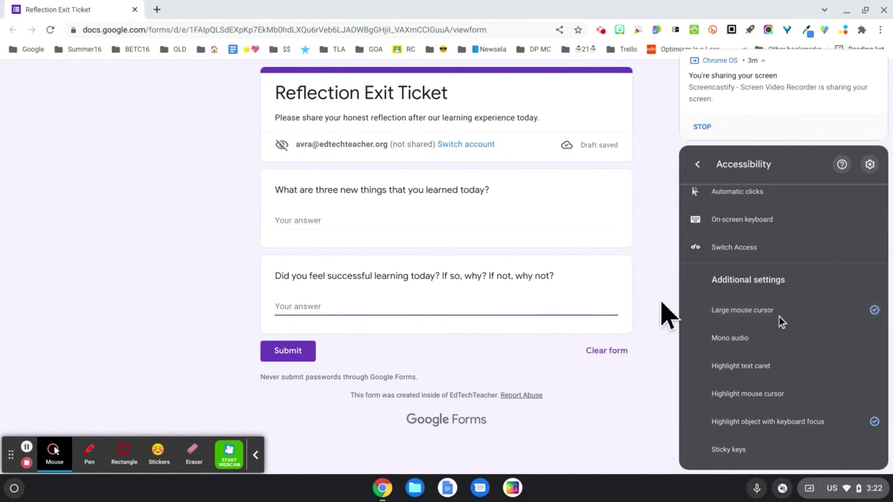
click(837, 320)
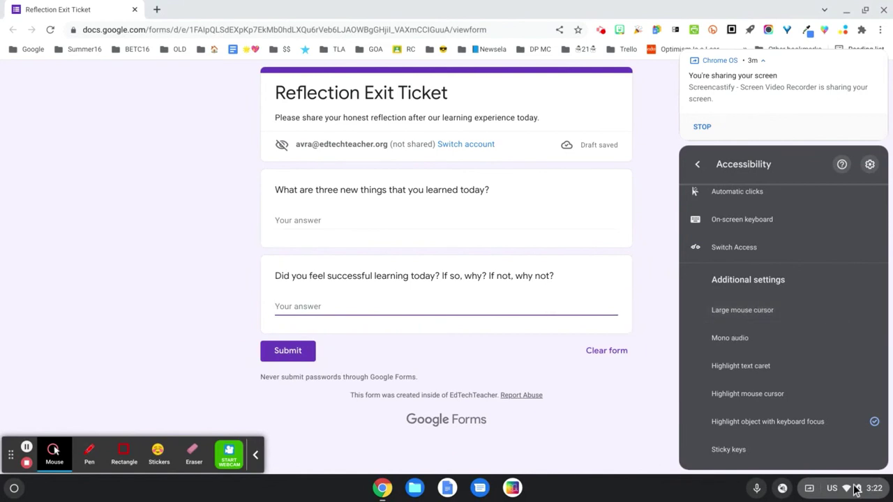